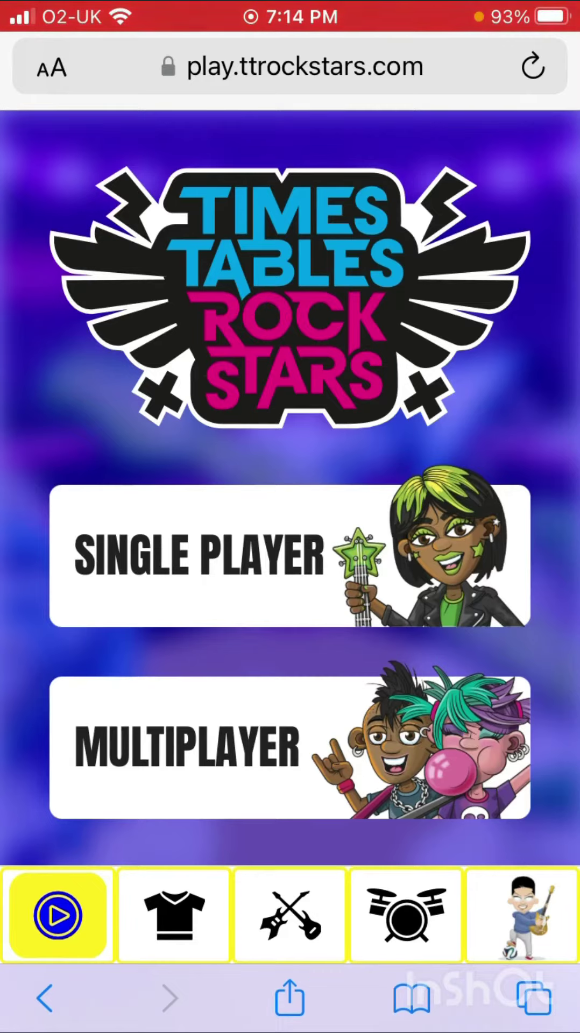
Start a Single Player Garage game and wait for the first question, 108 ÷ 12
left_click(290, 556)
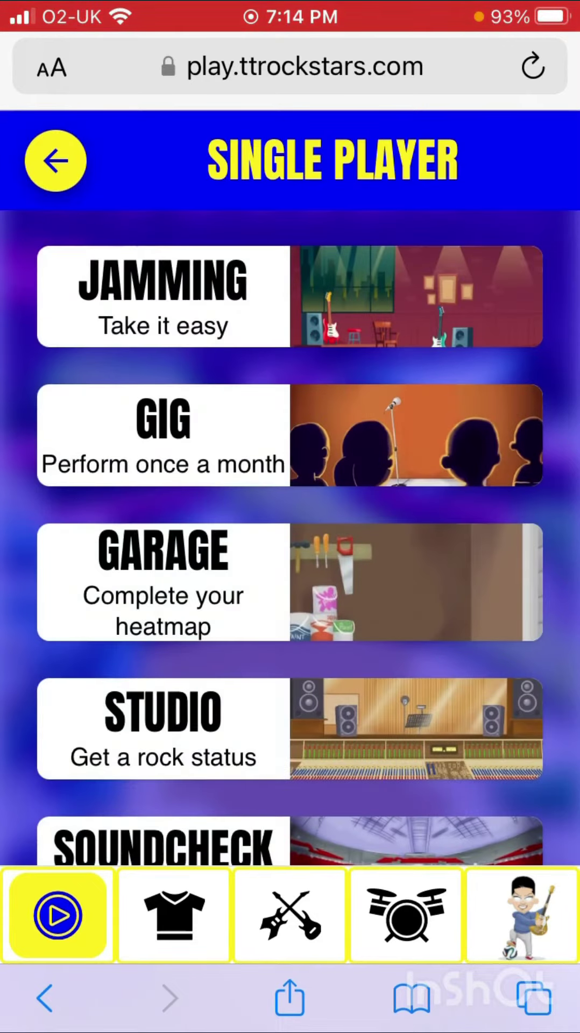
left_click(290, 581)
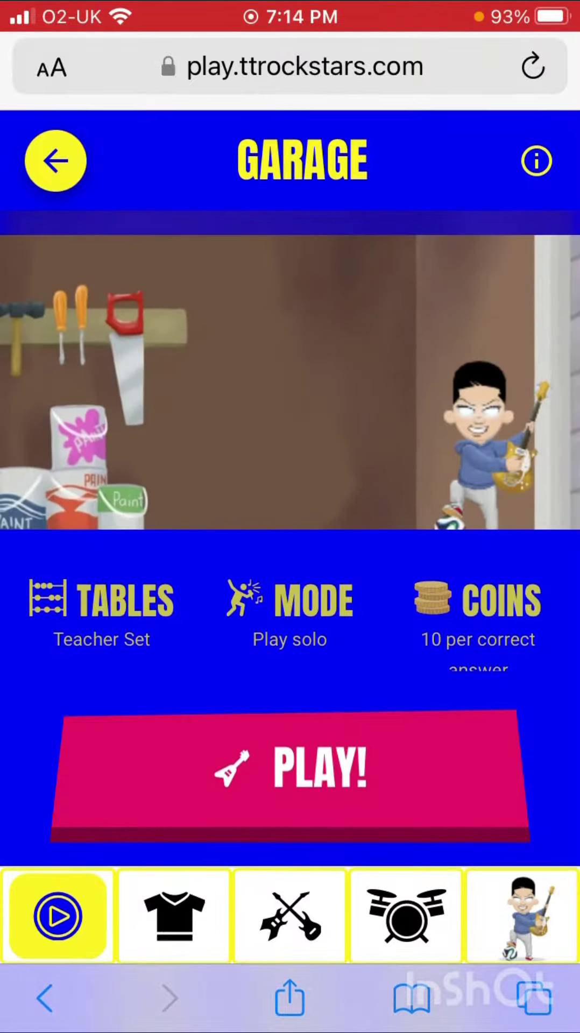
left_click(290, 771)
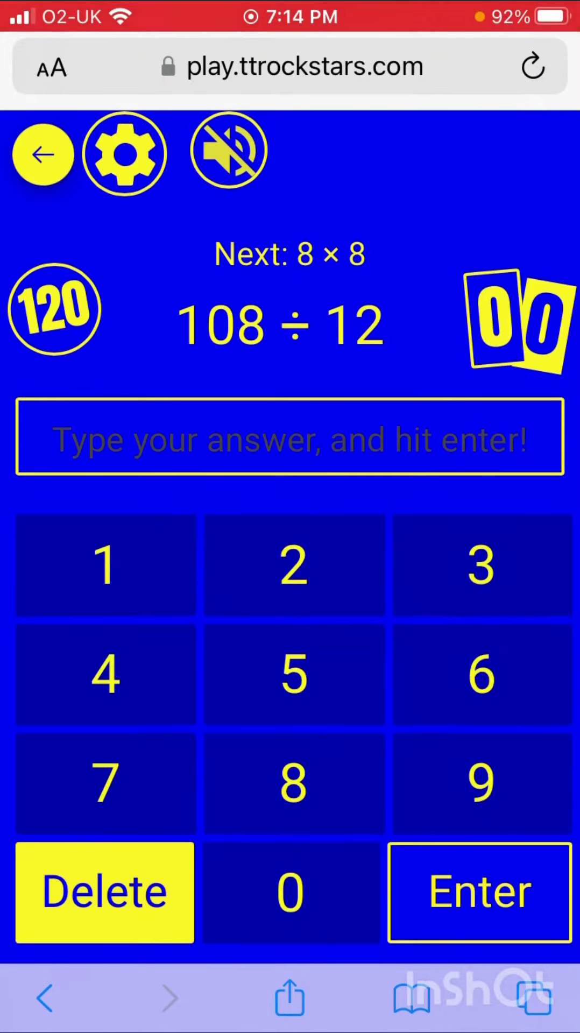
Answer the opening Garage questions on the keypad
left_click(482, 783)
left_click(482, 674)
left_click(105, 675)
left_click(293, 675)
left_click(482, 675)
Answer 9 × 7 and the question after it
left_click(482, 565)
left_click(482, 565)
left_click(293, 893)
left_click(482, 783)
left_click(482, 675)
Answer 8 × 12 and 72 ÷ 6, deleting an extra digit
left_click(105, 565)
left_click(294, 565)
left_click(105, 565)
left_click(293, 893)
left_click(293, 783)
left_click(482, 783)
left_click(104, 892)
Answer 9 × 12, 81 ÷ 9 and 8 ÷ 4
left_click(105, 565)
left_click(293, 893)
left_click(293, 783)
left_click(482, 782)
left_click(294, 565)
left_click(105, 565)
Answer 2 × 7, 7 × 5 and 4 × 6
left_click(105, 674)
left_click(482, 565)
left_click(293, 675)
left_click(293, 565)
left_click(105, 674)
left_click(105, 565)
Answer the questions from 4 × 3 through 120 ÷ 12
left_click(482, 565)
left_click(482, 675)
left_click(482, 783)
left_click(105, 565)
left_click(291, 892)
Answer 9 × 3 and 144 ÷ 12
left_click(294, 565)
left_click(105, 783)
left_click(105, 565)
left_click(293, 565)
left_click(105, 674)
left_click(291, 893)
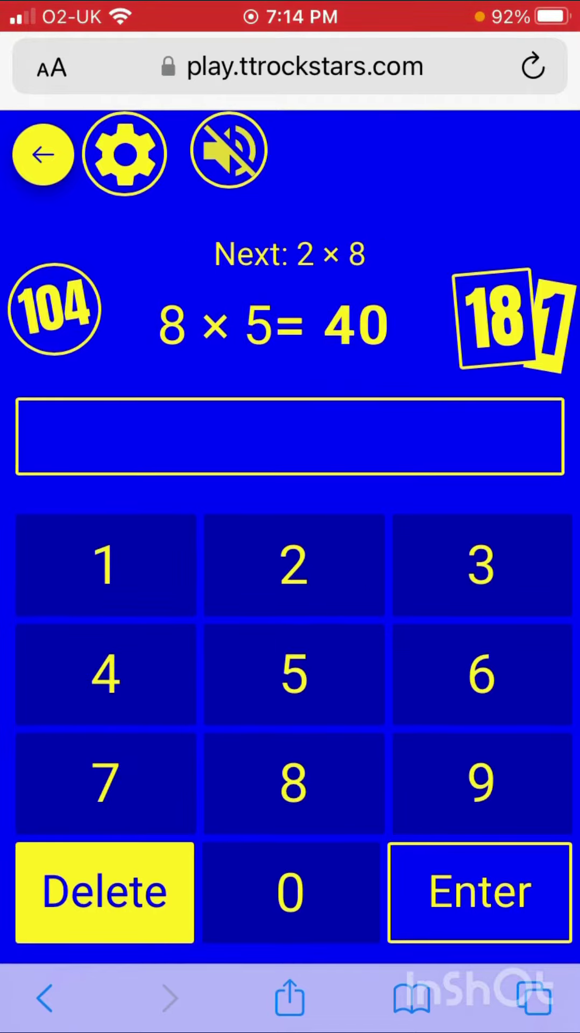
Answer 2 × 8 and 12 × 2
left_click(105, 565)
left_click(482, 675)
left_click(294, 565)
left_click(105, 675)
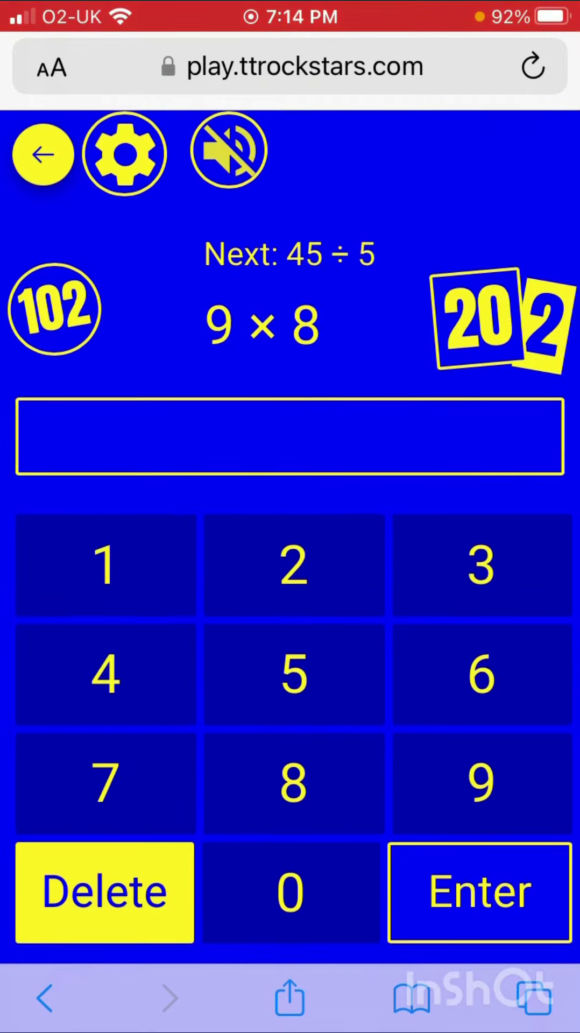
left_click(105, 783)
Answer 9 × 8, 45 ÷ 5, 9 × 4 and 10 × 6
left_click(293, 565)
left_click(482, 783)
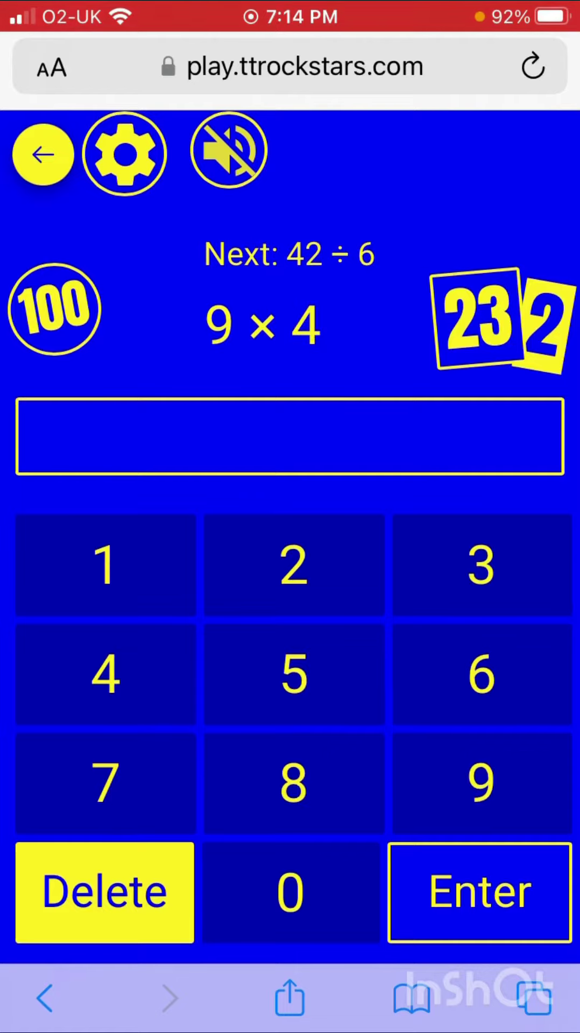
left_click(482, 565)
left_click(482, 675)
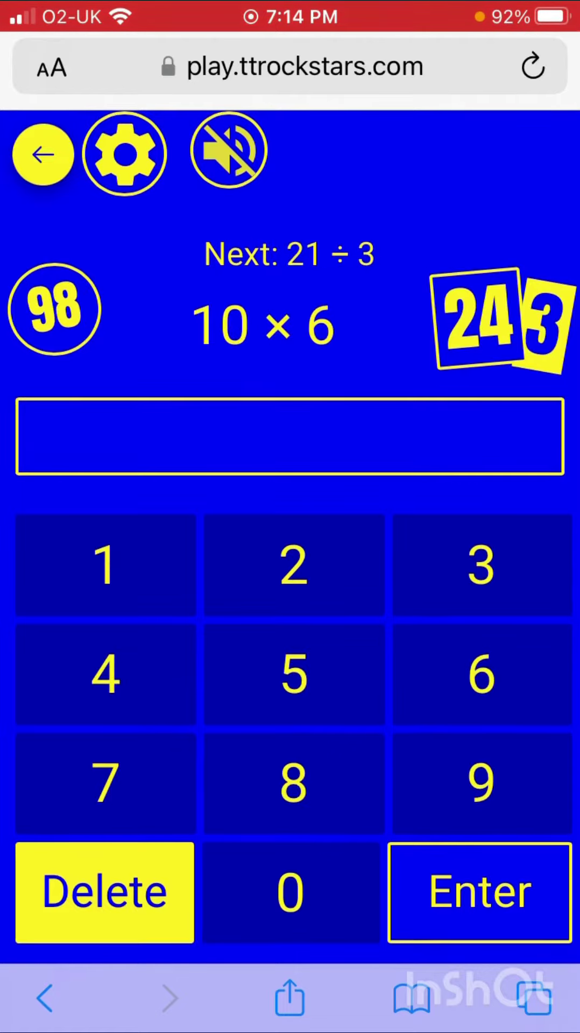
left_click(482, 675)
left_click(294, 893)
Answer 8 × 5, 120 ÷ 12 and 48 ÷ 8
left_click(105, 675)
left_click(292, 893)
left_click(105, 565)
left_click(291, 893)
left_click(482, 675)
left_click(482, 565)
Answer the run of division questions starting at 30 ÷ 10
left_click(293, 782)
left_click(482, 783)
left_click(105, 783)
left_click(105, 675)
Answer 36 ÷ 9 and 4 × 5
left_click(293, 565)
left_click(291, 892)
left_click(105, 565)
left_click(103, 893)
left_click(293, 565)
left_click(292, 892)
Answer the questions from 35 ÷ 5 through 7 × 8
left_click(105, 675)
left_click(292, 893)
left_click(482, 783)
left_click(482, 675)
left_click(293, 674)
left_click(483, 675)
Answer 12 × 10 and 20 ÷ 4
left_click(105, 565)
left_click(293, 565)
left_click(291, 892)
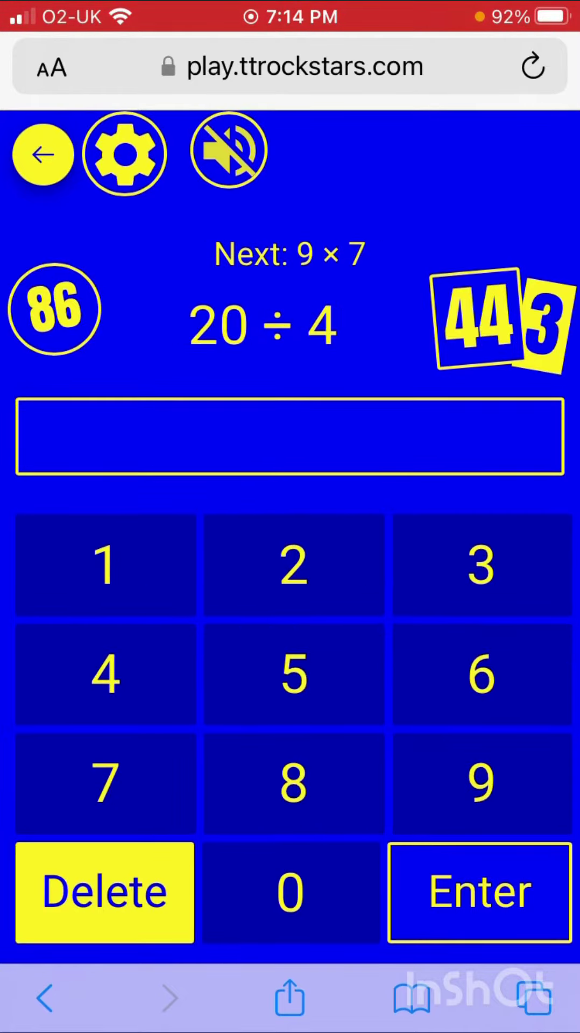
left_click(293, 675)
left_click(482, 675)
left_click(482, 565)
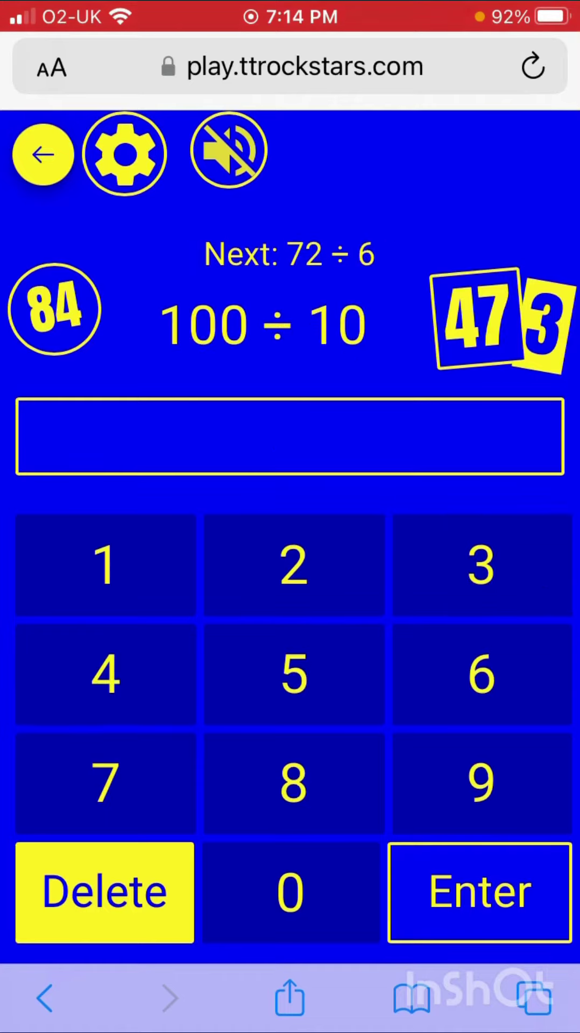
Answer 100 ÷ 10 and the questions that follow
left_click(105, 565)
left_click(292, 892)
left_click(105, 565)
left_click(293, 565)
left_click(293, 783)
left_click(105, 565)
Answer 11 × 2, 11 × 10 and 108 ÷ 12
left_click(293, 565)
left_click(105, 565)
left_click(292, 893)
left_click(482, 783)
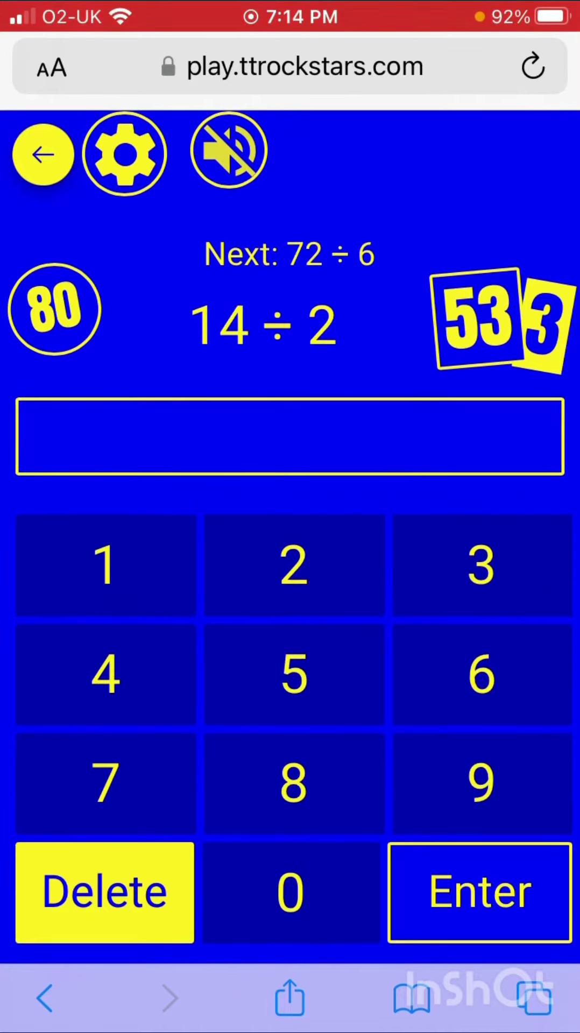
Answer 14 ÷ 2
left_click(482, 783)
left_click(105, 565)
left_click(294, 565)
left_click(105, 783)
Answer 72 ÷ 6 and 72 ÷ 8
left_click(294, 565)
left_click(105, 565)
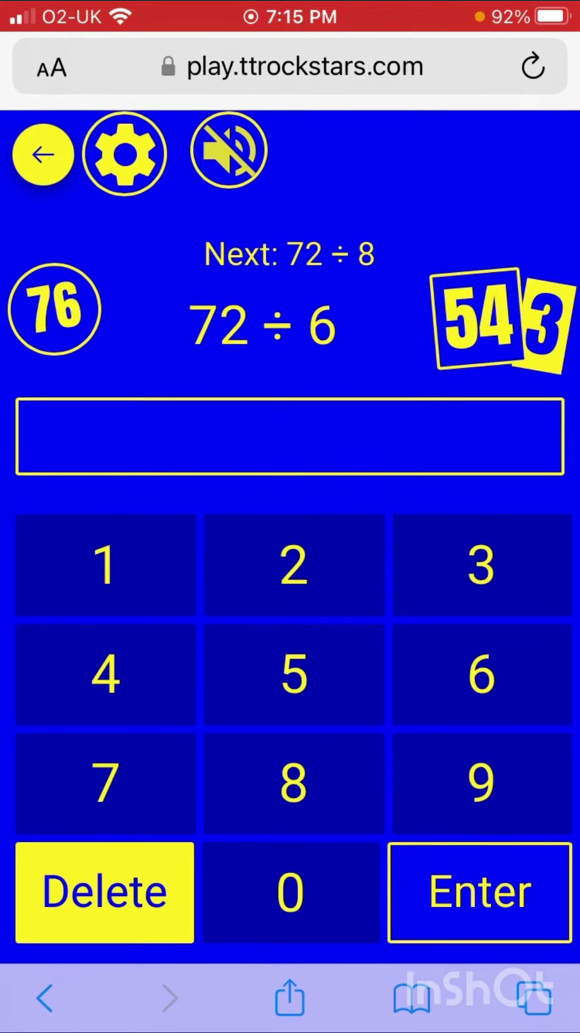
left_click(294, 565)
left_click(105, 783)
left_click(482, 675)
Answer 6 × 11, 120 ÷ 10, 42 ÷ 6, 70 ÷ 10 and 72 ÷ 9
left_click(482, 675)
left_click(291, 892)
left_click(293, 783)
left_click(105, 565)
left_click(105, 565)
left_click(105, 565)
left_click(293, 565)
left_click(105, 783)
left_click(293, 675)
Answer 10 × 5, 6 × 6, 40 ÷ 8 and 3 × 6
left_click(292, 893)
left_click(482, 565)
left_click(482, 675)
left_click(293, 675)
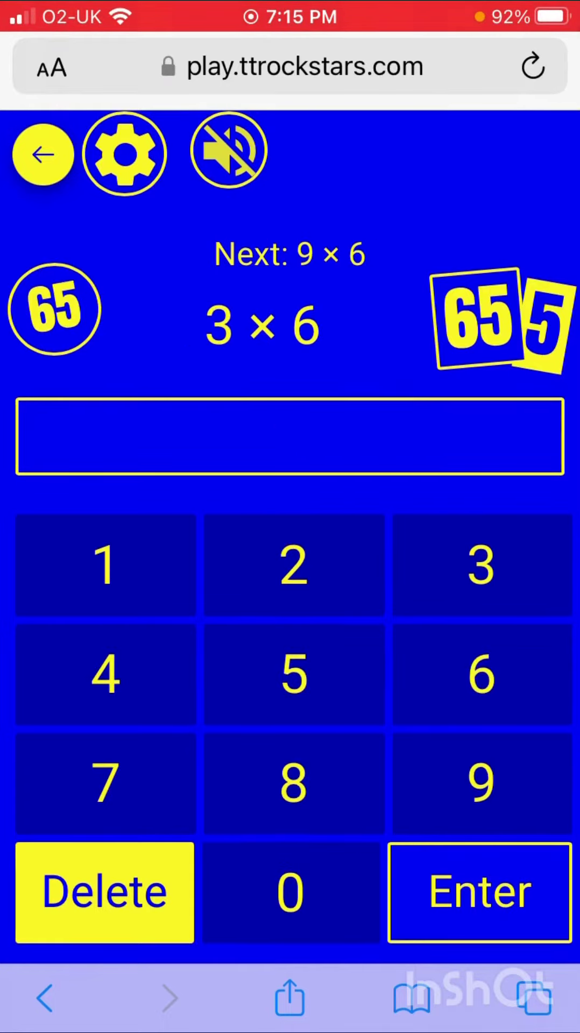
left_click(105, 565)
left_click(294, 783)
Answer 9 × 6 and 36 ÷ 3 on the keypad
left_click(293, 675)
left_click(105, 675)
left_click(105, 565)
left_click(293, 565)
left_click(105, 565)
left_click(293, 565)
Answer 4 × 2, 8 × 8 and 9 × 12
left_click(293, 783)
left_click(482, 675)
left_click(105, 674)
left_click(105, 565)
left_click(291, 893)
left_click(293, 783)
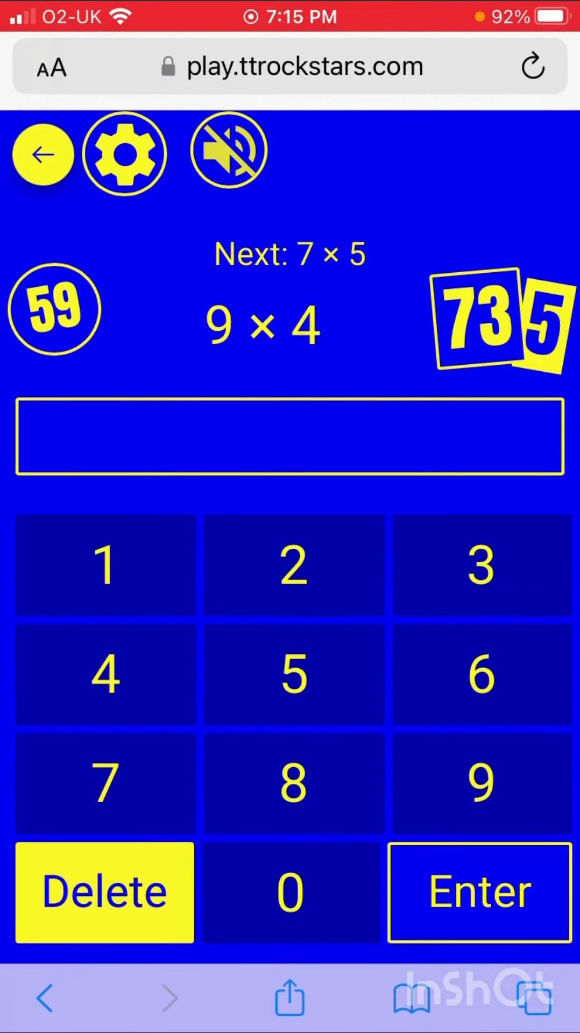
Answer 63 ÷ 9, 9 × 4 and 7 × 5
left_click(482, 565)
left_click(483, 675)
left_click(482, 565)
left_click(293, 675)
left_click(104, 565)
left_click(291, 893)
Answer 12 × 9, 70 ÷ 10, 96 ÷ 8 and 70 ÷ 7
left_click(294, 783)
left_click(105, 783)
left_click(105, 565)
left_click(293, 565)
left_click(105, 565)
left_click(291, 893)
left_click(293, 675)
Answer 8 × 9, 80 ÷ 8, 42 ÷ 7 and 121 ÷ 11
left_click(105, 783)
left_click(293, 565)
left_click(105, 565)
left_click(292, 893)
left_click(482, 675)
left_click(482, 783)
left_click(105, 565)
left_click(105, 565)
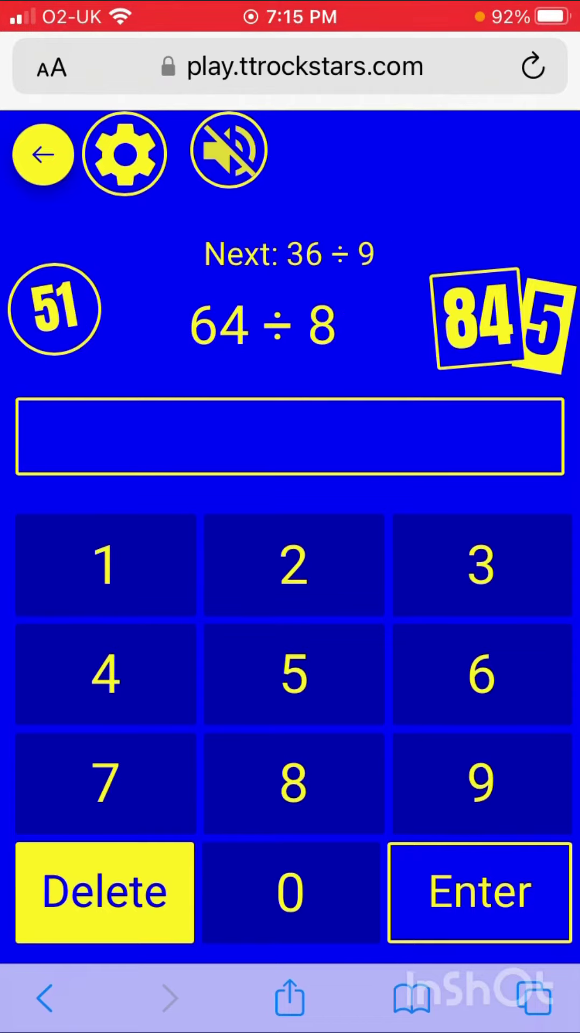
Answer 9 × 3, 8 × 12 and 16 ÷ 2
left_click(105, 783)
left_click(482, 783)
left_click(482, 675)
left_click(293, 783)
Answer 8 × 6, 16 ÷ 4 and 36 ÷ 12
left_click(293, 783)
left_click(105, 675)
left_click(482, 565)
left_click(483, 565)
Correct the mistyped 4 × 6 entry, then answer 4 × 6 and 8 × 9
left_click(293, 565)
left_click(105, 675)
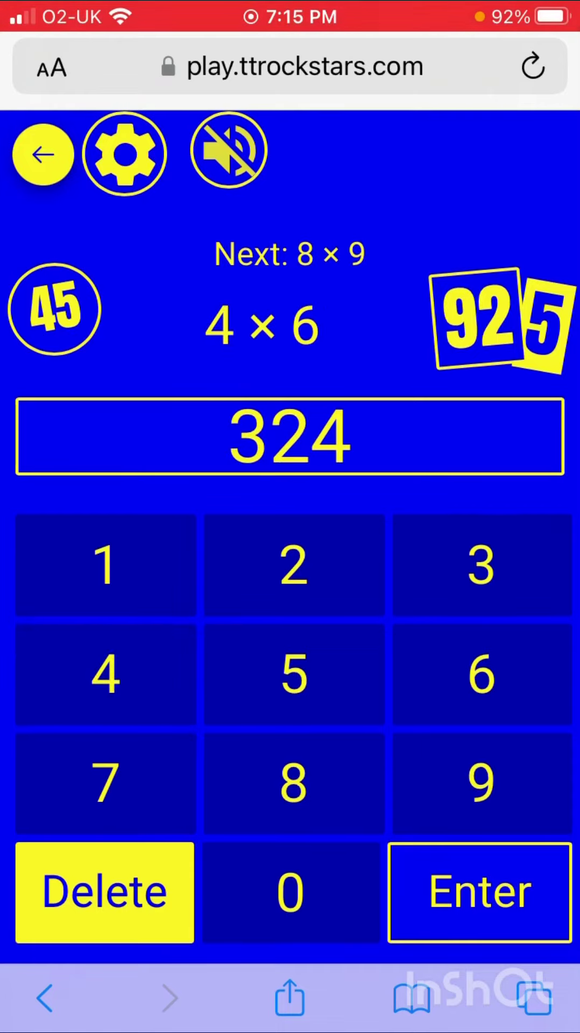
left_click(105, 783)
left_click(105, 892)
left_click(293, 565)
left_click(105, 674)
left_click(105, 783)
left_click(293, 565)
Answer 3 × 7, 21 ÷ 3, 2 × 7 and 10 × 11
left_click(293, 565)
left_click(105, 565)
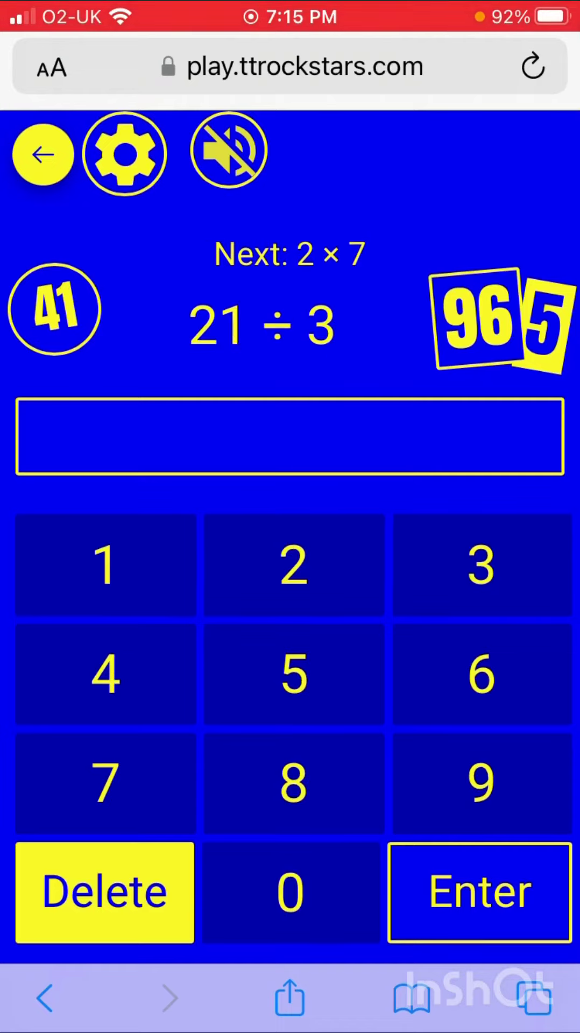
left_click(105, 565)
left_click(105, 675)
left_click(105, 565)
left_click(291, 892)
left_click(294, 675)
Answer 30 ÷ 10, 36 ÷ 6, 36 ÷ 12, 8 × 11 and 6 × 10
left_click(481, 565)
left_click(482, 674)
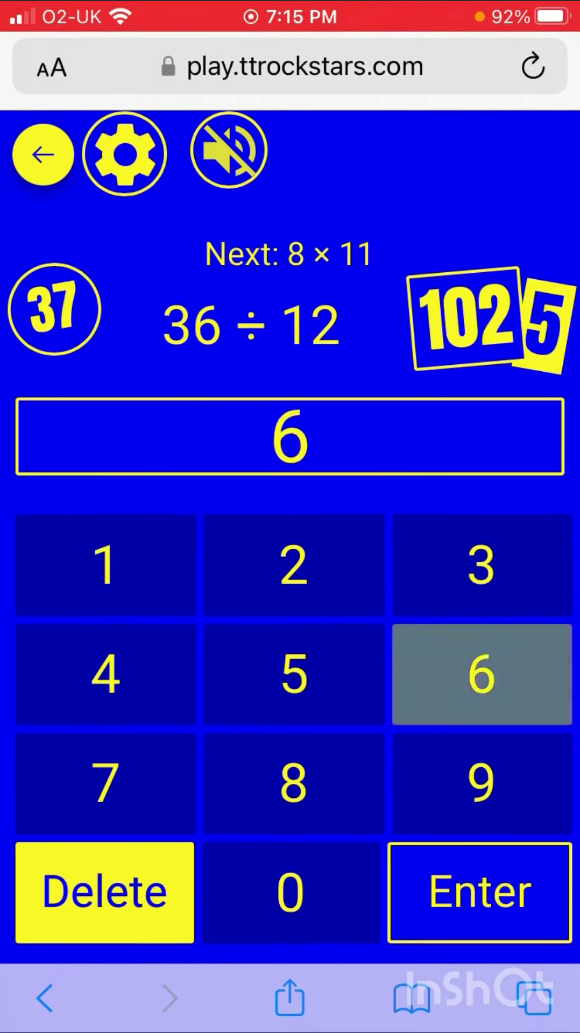
left_click(482, 783)
left_click(293, 783)
left_click(481, 674)
left_click(482, 675)
Answer 12 × 6, 2 × 11, 3 × 7 and 120 ÷ 12
left_click(293, 565)
left_click(294, 565)
left_click(293, 565)
left_click(105, 565)
left_click(291, 893)
Fix the wrong entry, then answer 6 × 10, 110 ÷ 10, 2 × 11 and 7 × 6
left_click(482, 675)
left_click(481, 674)
left_click(291, 892)
left_click(105, 565)
left_click(105, 565)
left_click(293, 565)
left_click(293, 565)
left_click(105, 675)
left_click(293, 565)
Answer 18 ÷ 6, 6 × 12, 60 ÷ 6, 88 ÷ 8 and 81 ÷ 9
left_click(482, 565)
left_click(105, 783)
left_click(294, 565)
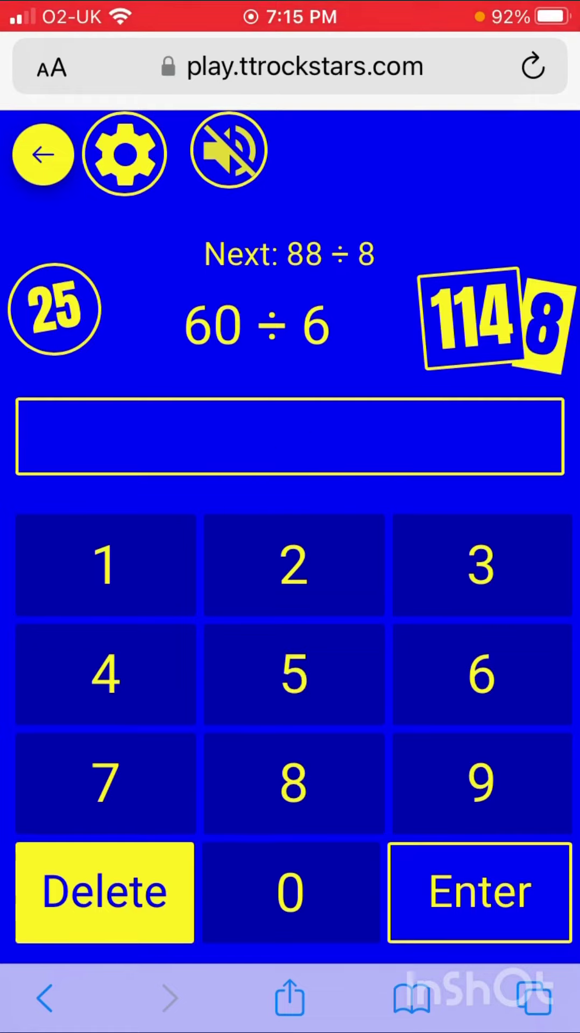
left_click(105, 565)
left_click(291, 892)
left_click(105, 565)
left_click(481, 783)
left_click(482, 674)
Answer 6 × 11, 10 × 6, 10 × 5 and 15 ÷ 3, and enter 72 for 8 × 9
left_click(482, 675)
left_click(291, 893)
left_click(293, 675)
left_click(292, 893)
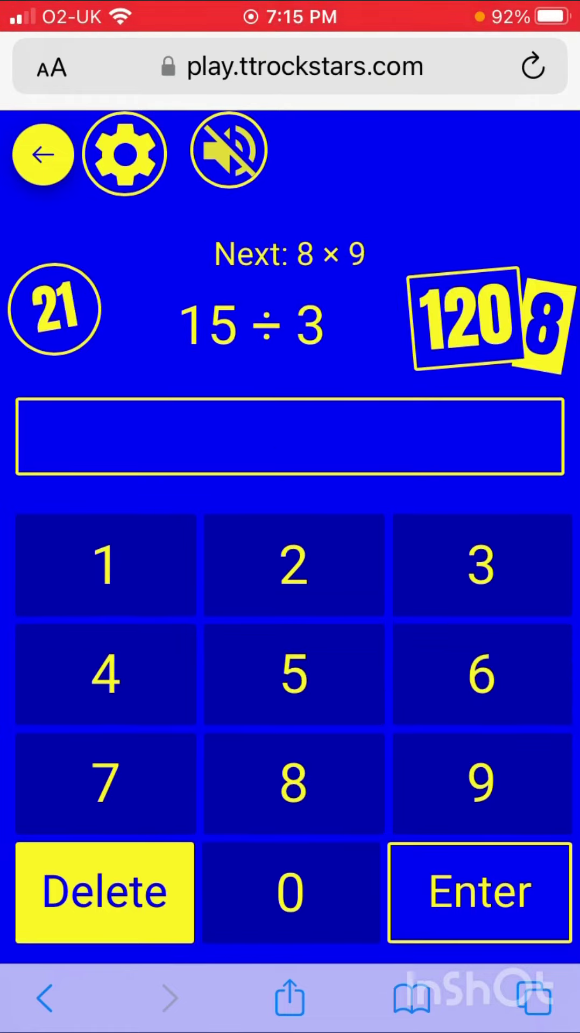
left_click(293, 675)
left_click(105, 783)
left_click(293, 565)
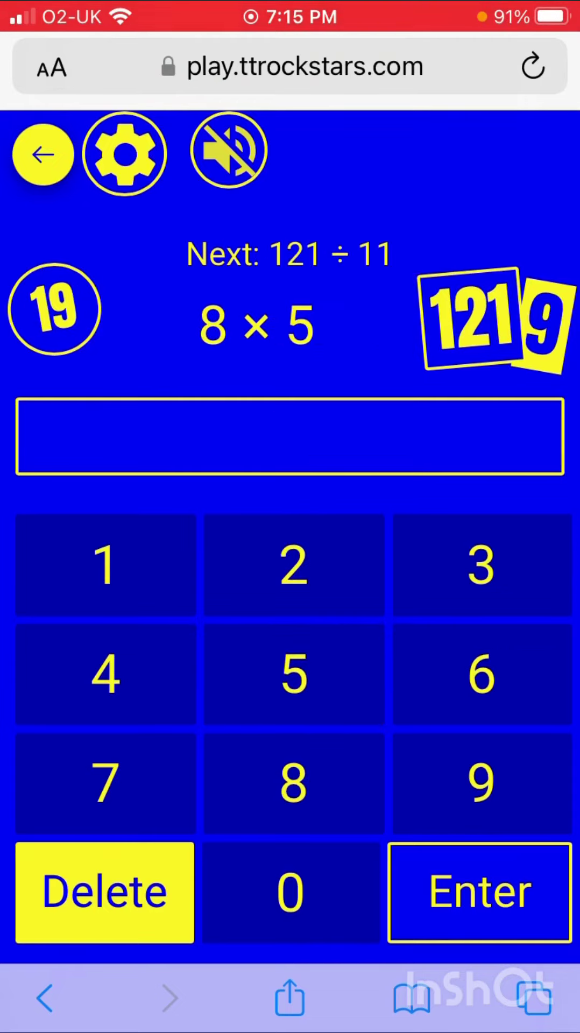
Answer 8 × 5, 121 ÷ 11 and 96 ÷ 12
left_click(291, 893)
left_click(105, 565)
left_click(294, 783)
left_click(481, 565)
left_click(481, 675)
Answer 12 × 12, 6 × 7 and 7 × 10
left_click(105, 565)
left_click(105, 675)
left_click(105, 675)
left_click(293, 565)
left_click(105, 783)
Answer 10 × 12, 9 × 5 and 8 × 9
left_click(105, 565)
left_click(294, 565)
left_click(291, 893)
left_click(105, 674)
left_click(293, 675)
left_click(105, 783)
left_click(293, 565)
Enter 96 for 12 × 8, then answer 18 ÷ 3, 30 ÷ 10 and 110 ÷ 11
left_click(482, 783)
left_click(482, 675)
left_click(482, 675)
left_click(482, 565)
left_click(105, 565)
Enter the last keypad answers for 18 ÷ 3, 30 ÷ 10 and 110 ÷ 11
left_click(291, 892)
left_click(482, 783)
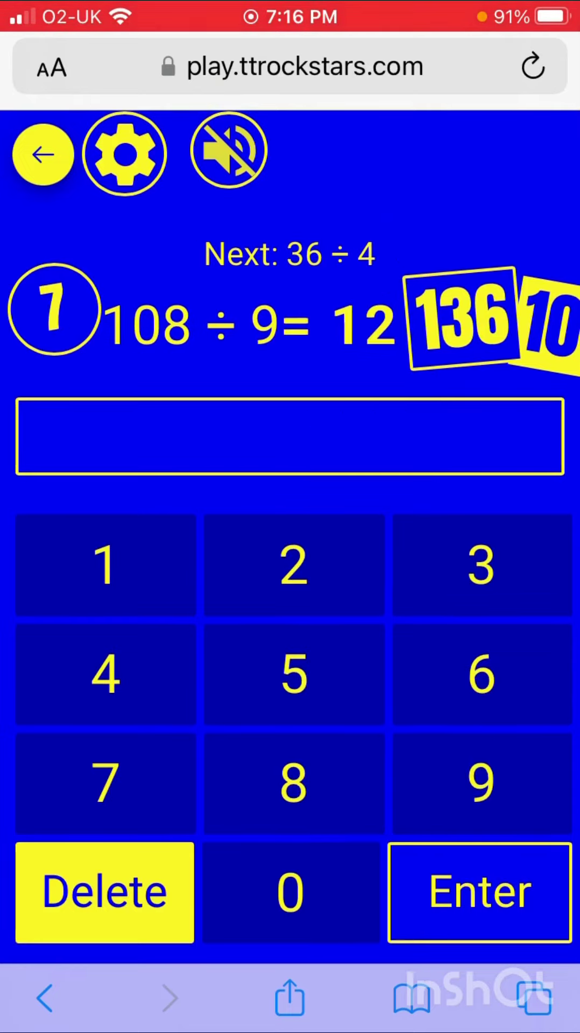